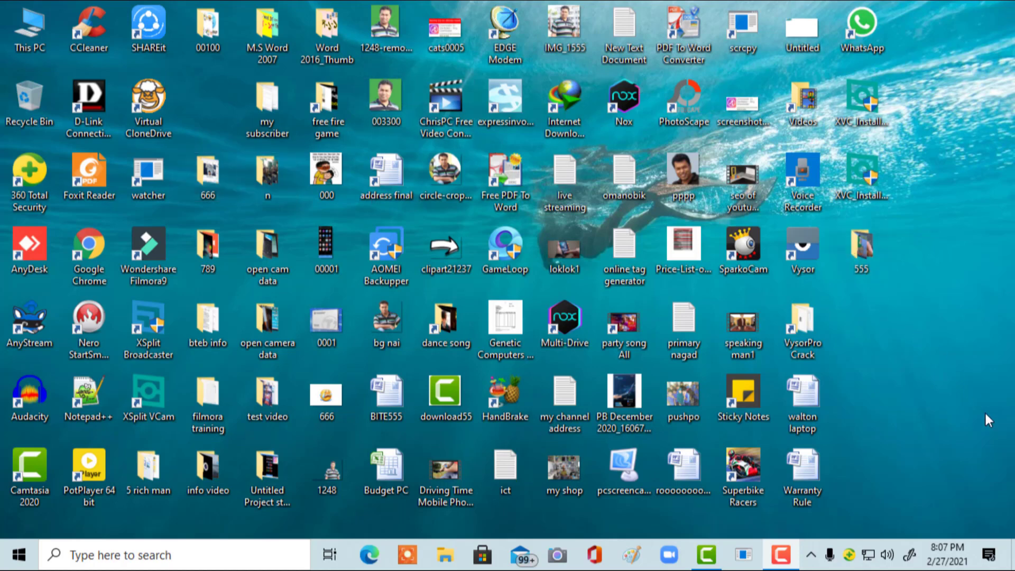
Open This PC, look through the contents of PC BACKUP (D:), and return to the drive overview
click(25, 35)
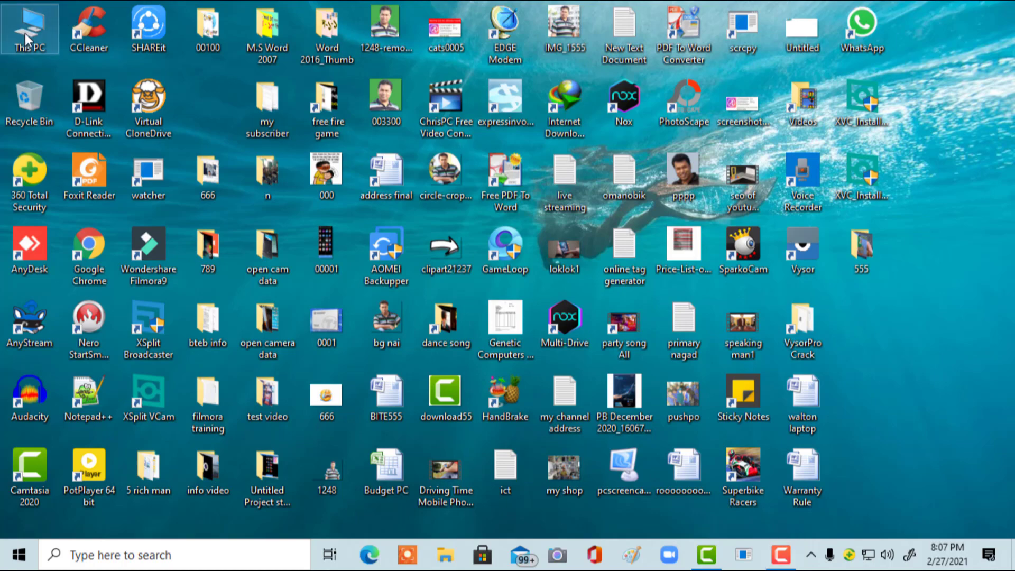
double_click(25, 34)
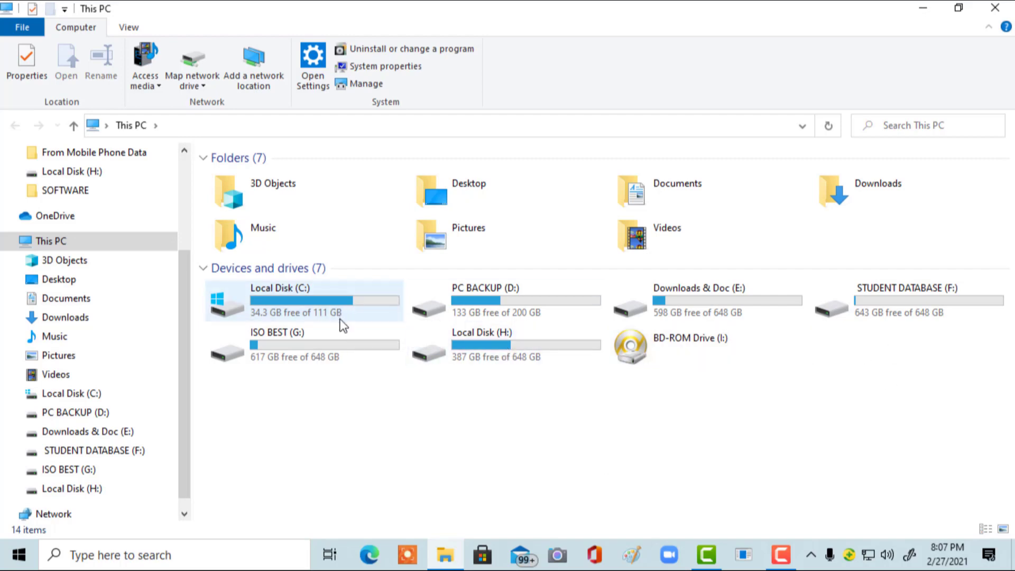
click(529, 300)
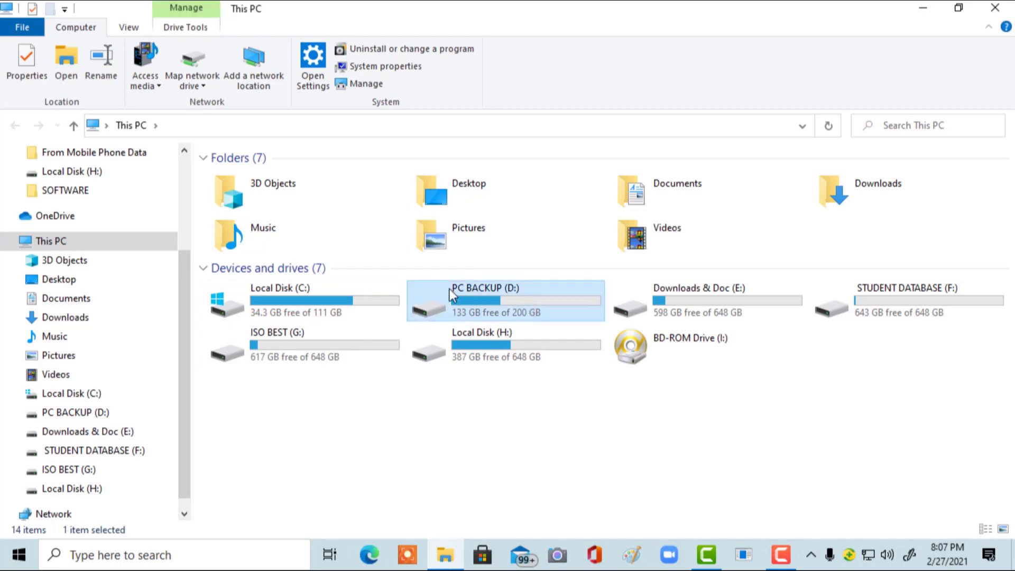
double_click(521, 301)
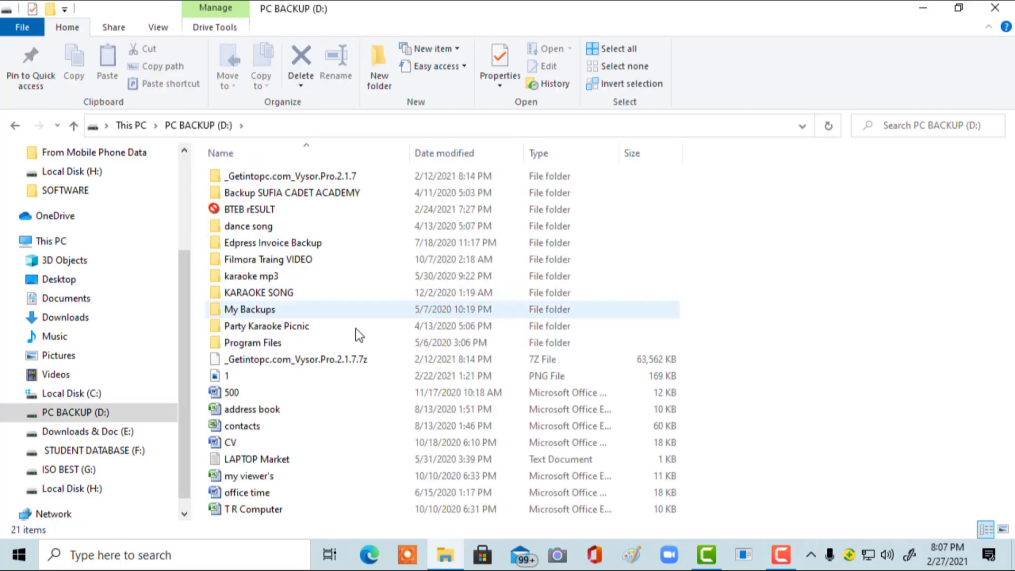
click(15, 126)
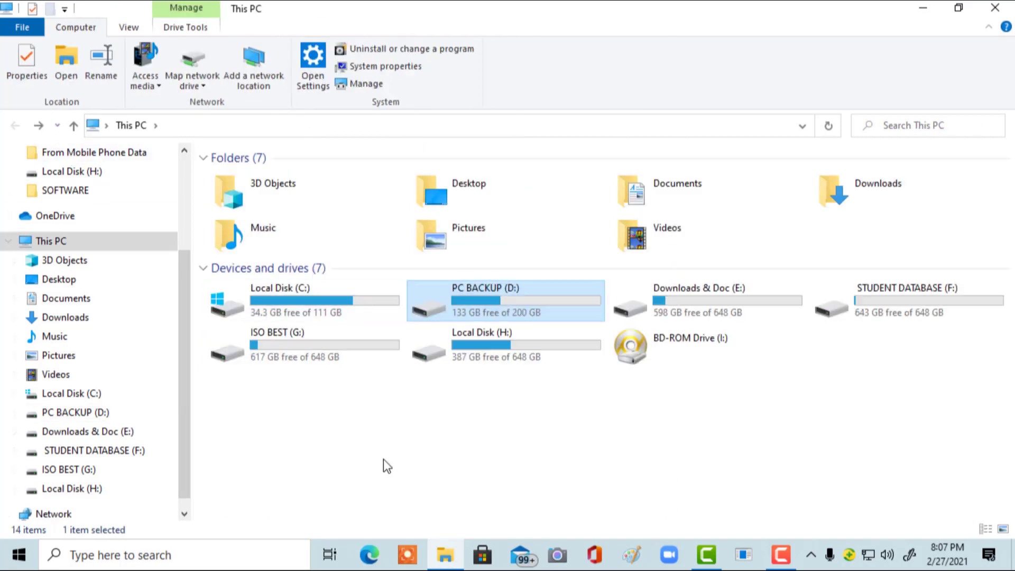
Look through the folders on Local Disk (C:), return to the drive overview and close the window
click(307, 297)
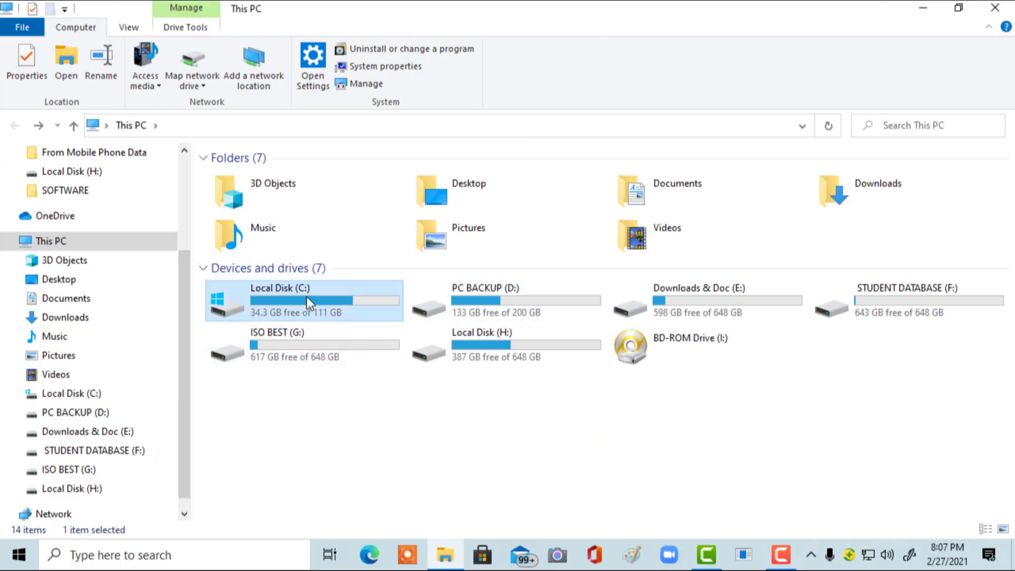
double_click(307, 296)
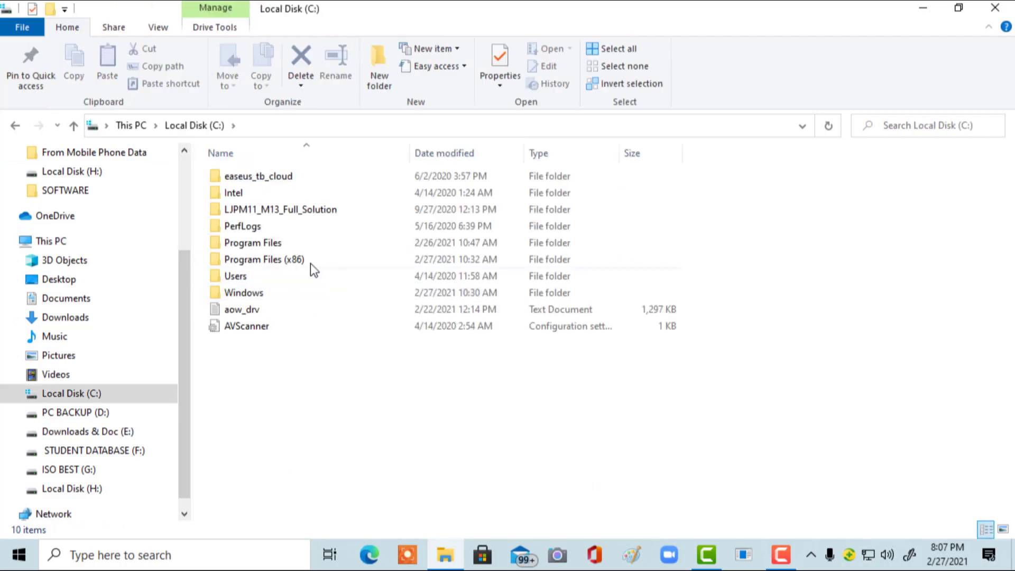
click(16, 126)
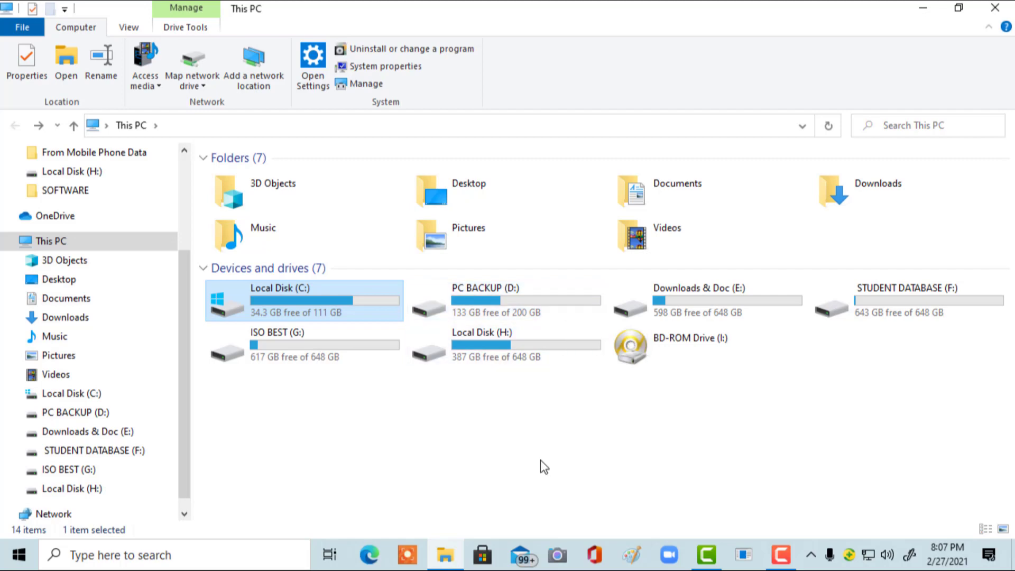
mouse_move(321, 299)
click(994, 8)
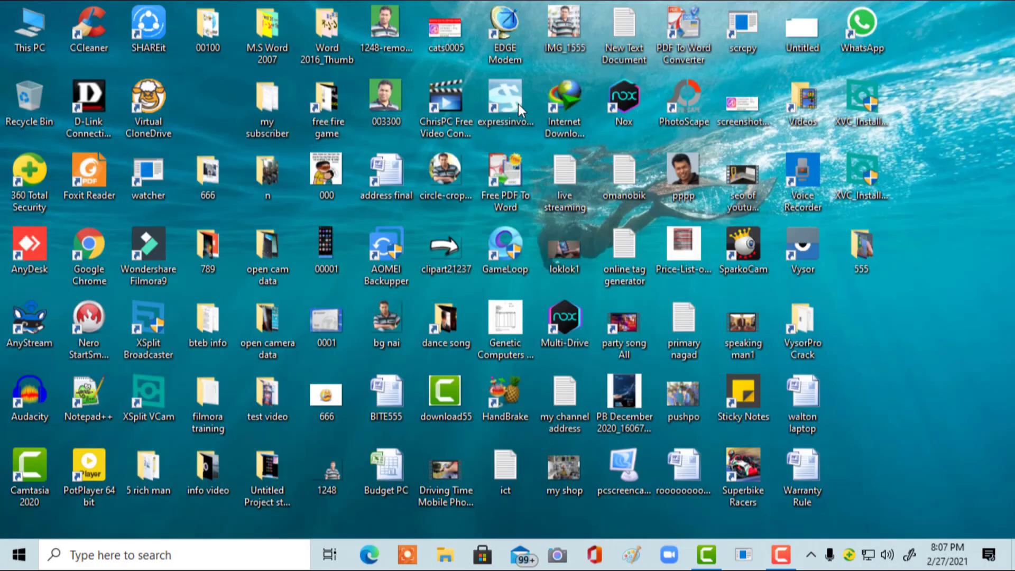
Launch AOMEI Backupper from the desktop and start setting up a System Backup task
right_click(393, 266)
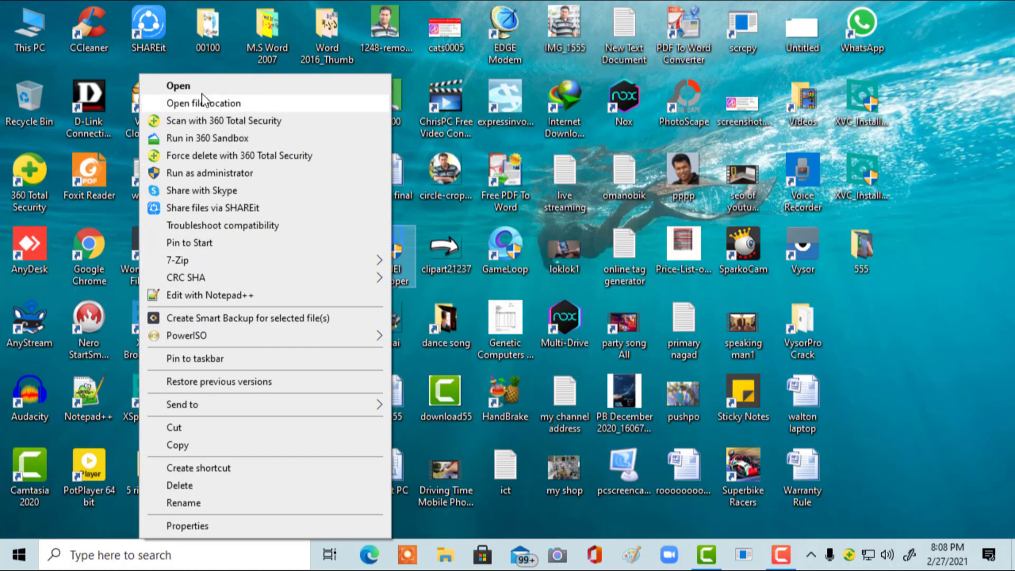
click(199, 87)
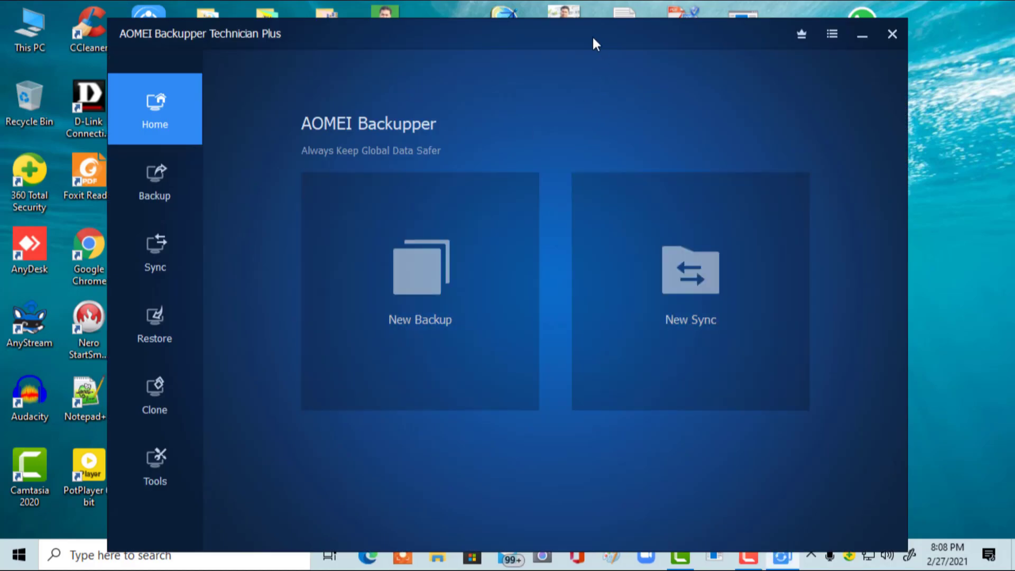
drag(592, 35, 606, 23)
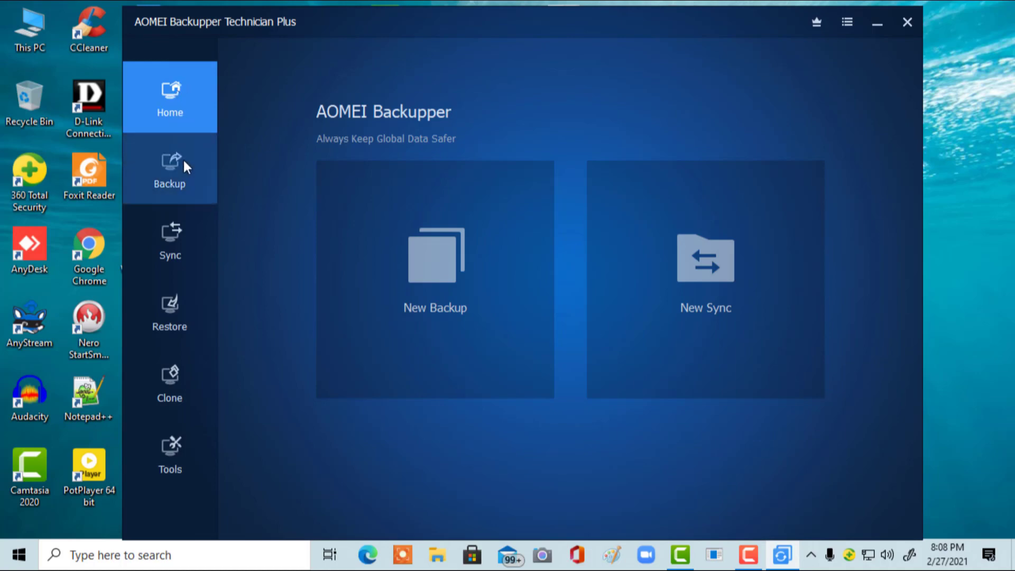
click(168, 169)
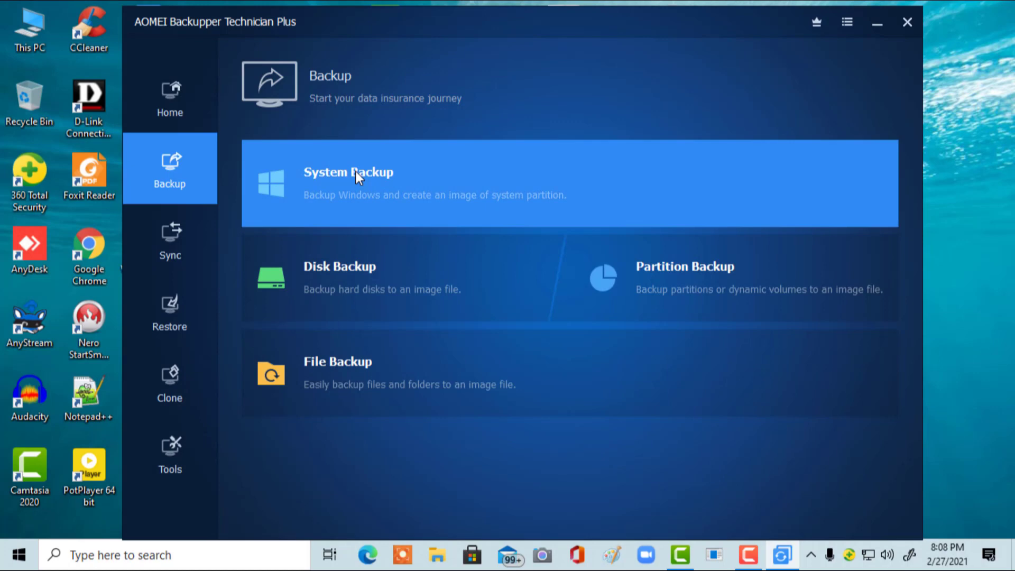
click(397, 180)
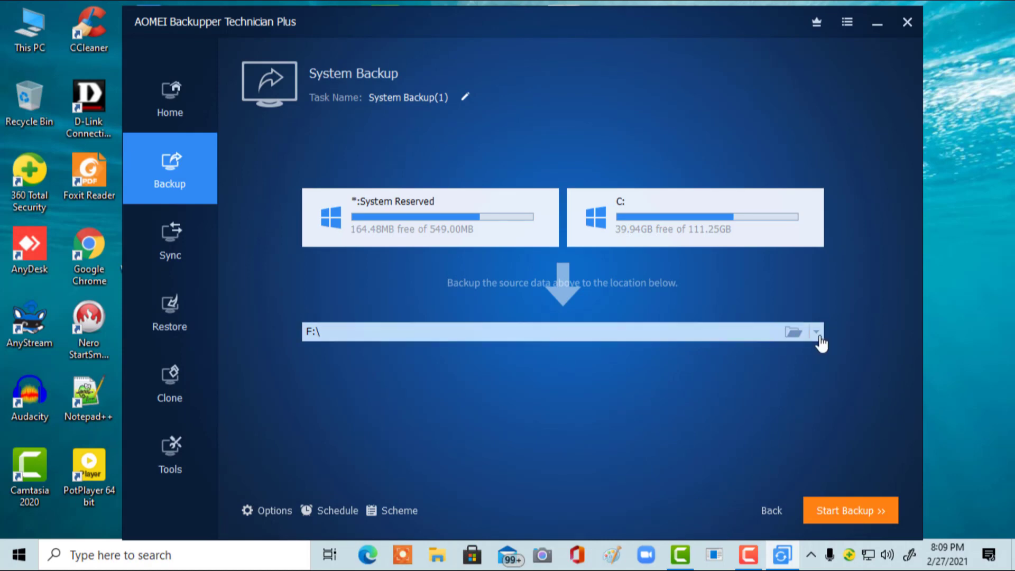
Run the system backup with PC BACKUP (D:) as its destination and finish the completed operation
click(794, 332)
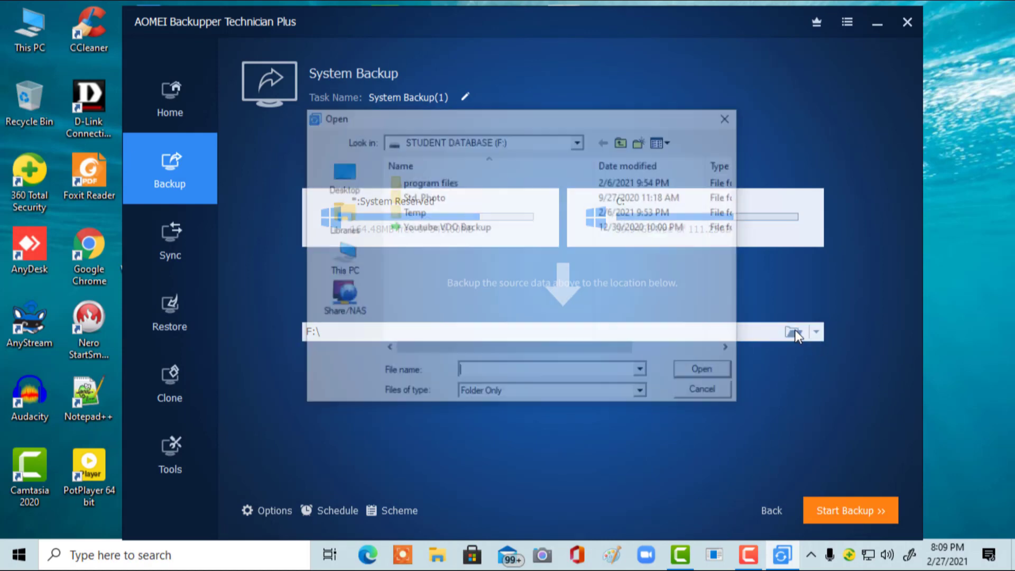
click(345, 262)
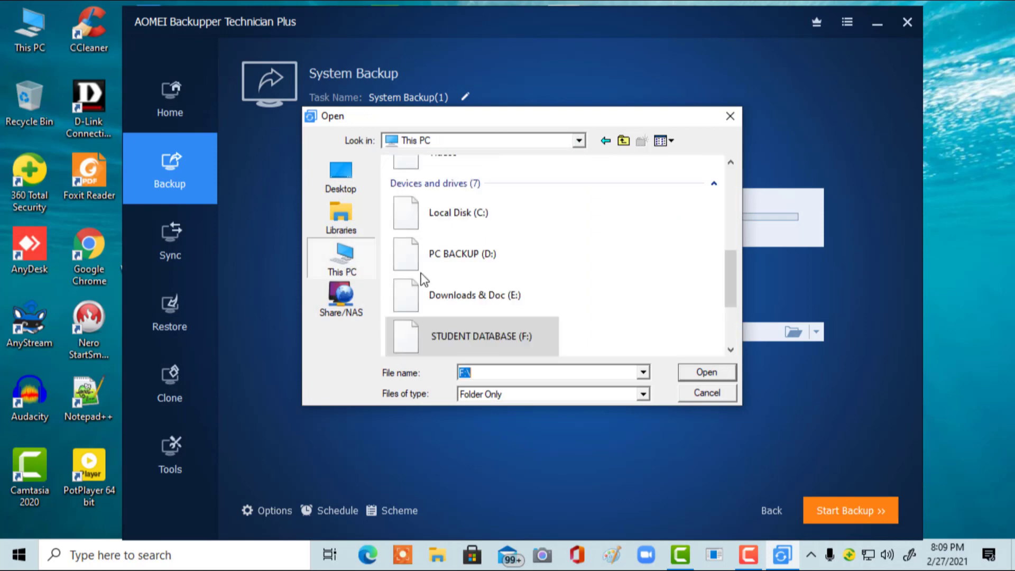
click(492, 251)
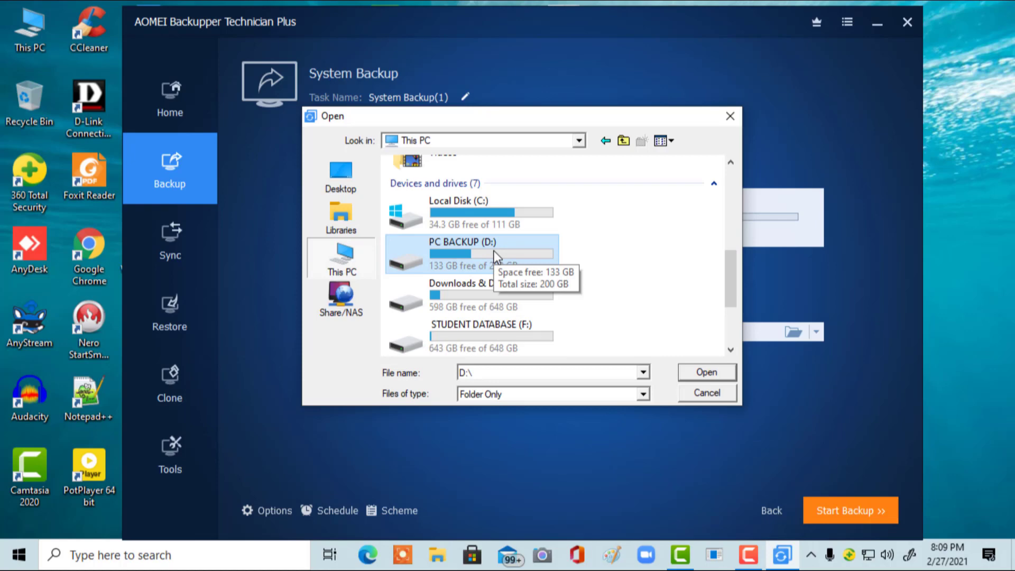
click(708, 373)
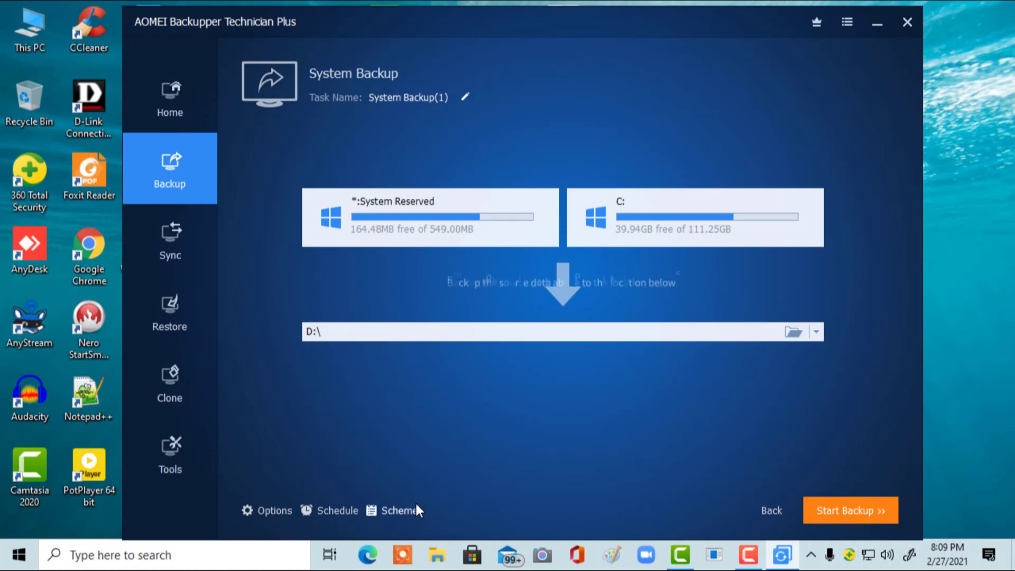
click(855, 514)
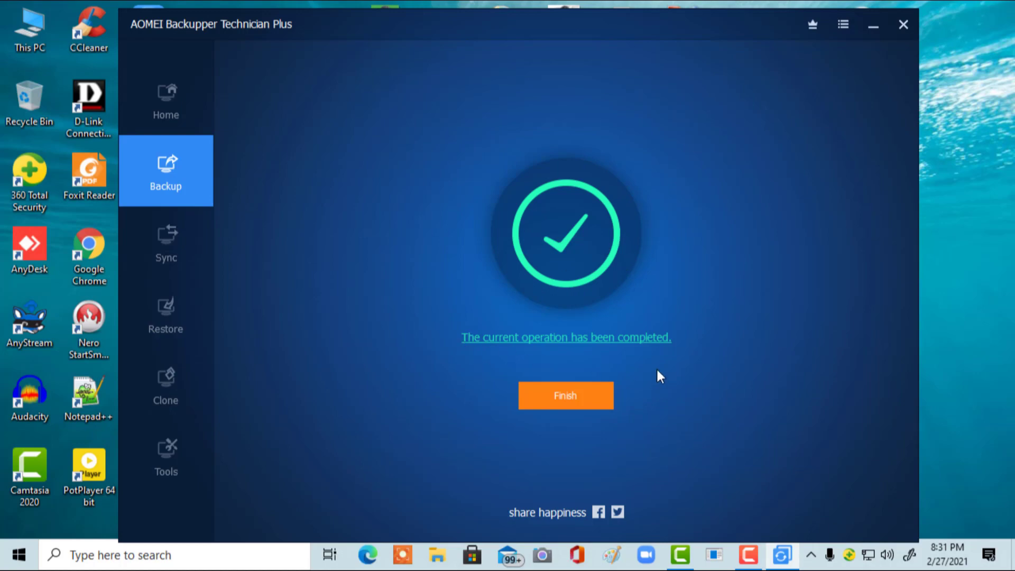
click(576, 394)
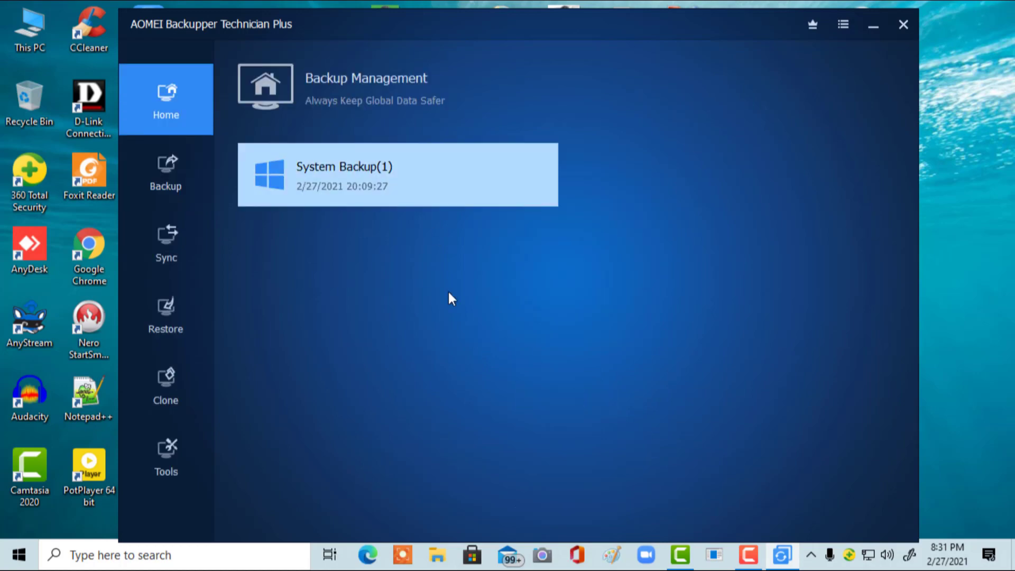
Review the actions offered for the System Backup(1) task and minimize AOMEI Backupper
mouse_move(516, 190)
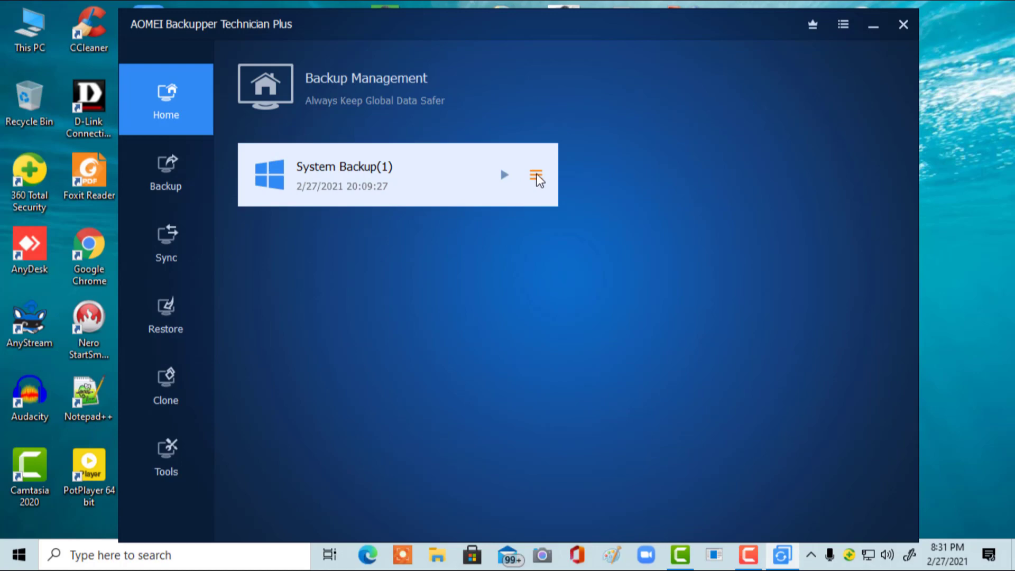
click(536, 175)
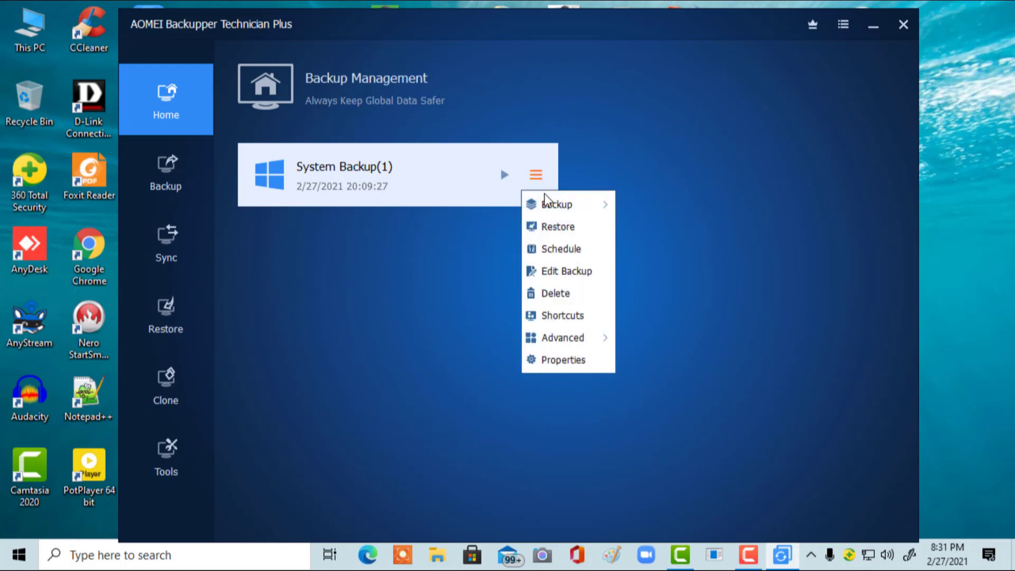
click(684, 90)
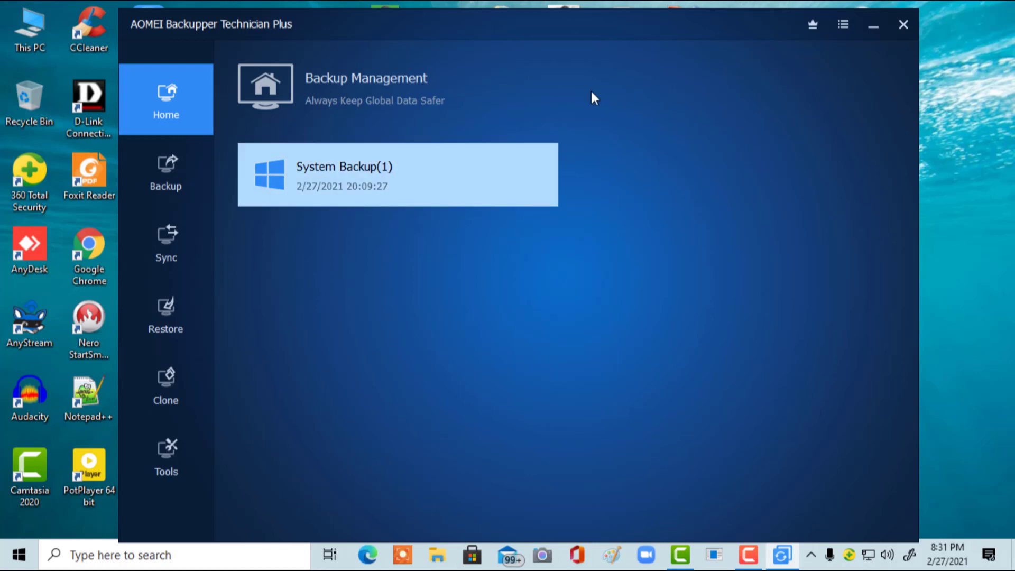
click(872, 26)
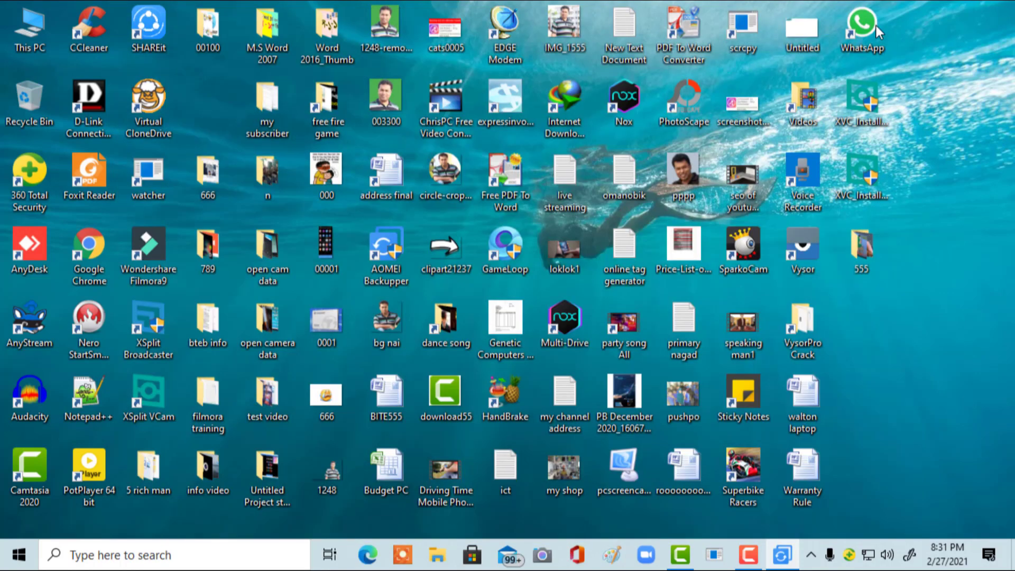
Open the System Backup(1) folder on PC BACKUP (D:) in File Explorer, examine the backup file and return to the drive
double_click(30, 26)
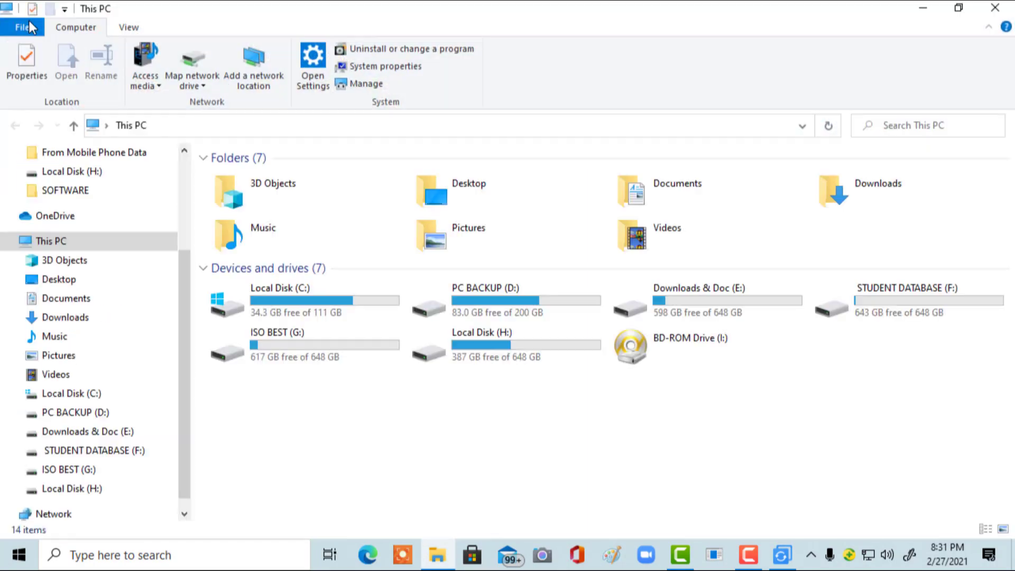
double_click(573, 303)
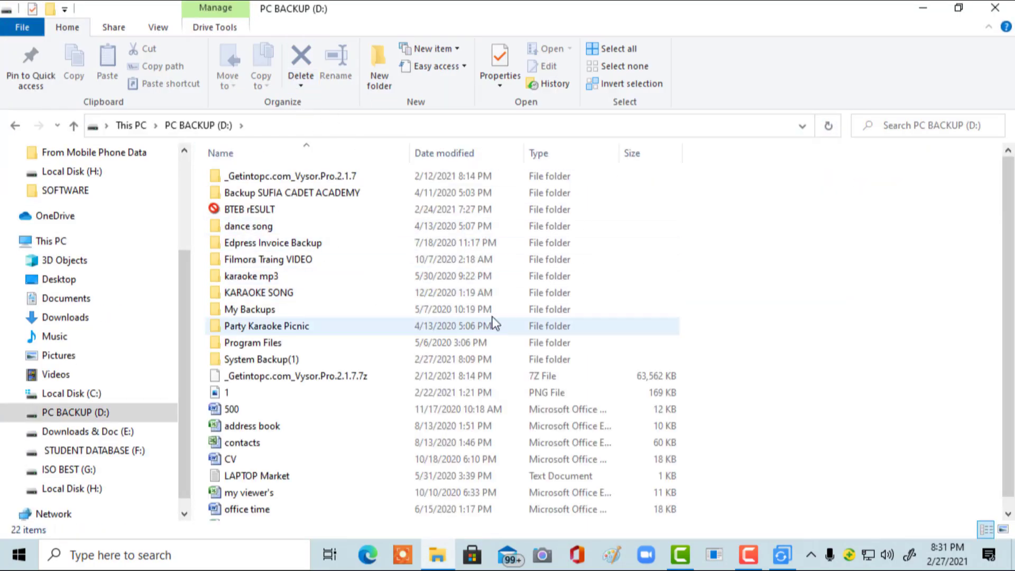
mouse_move(286, 360)
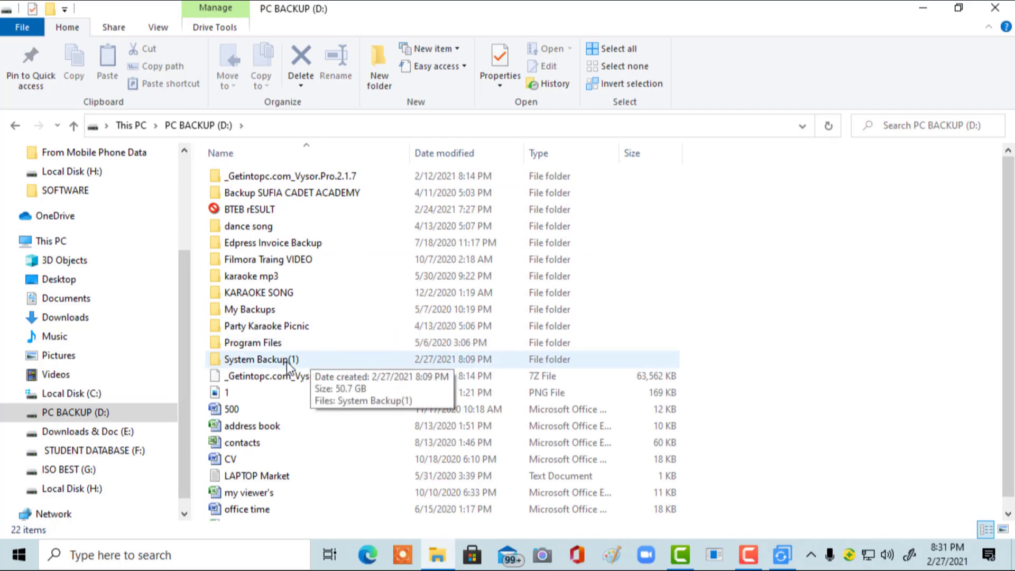
double_click(286, 361)
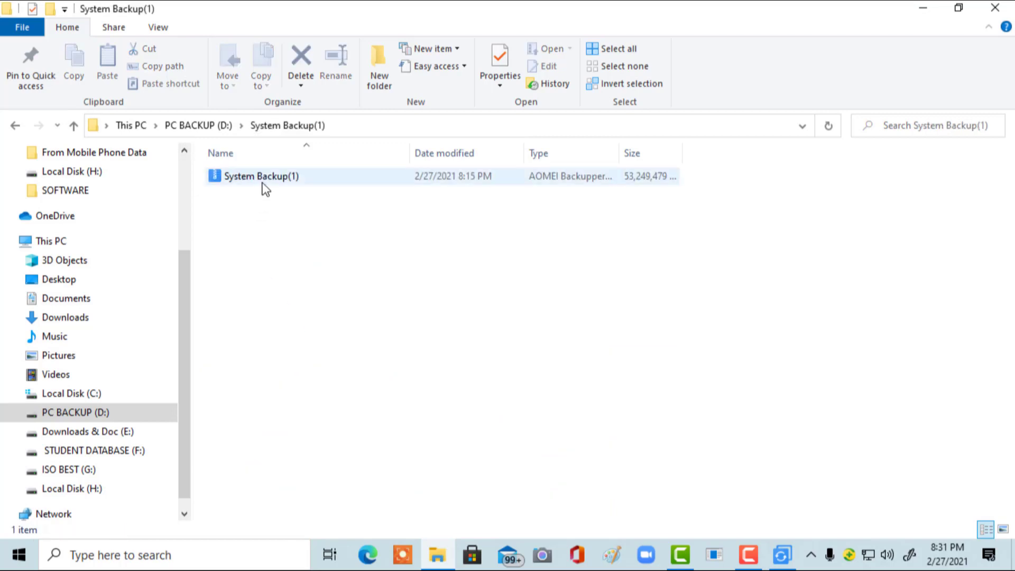
mouse_move(266, 189)
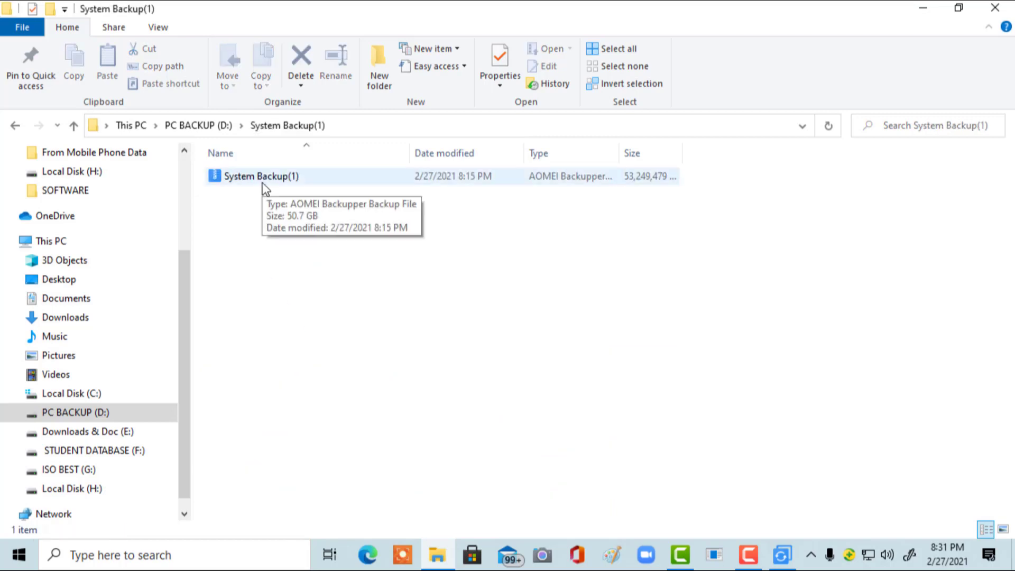
click(15, 125)
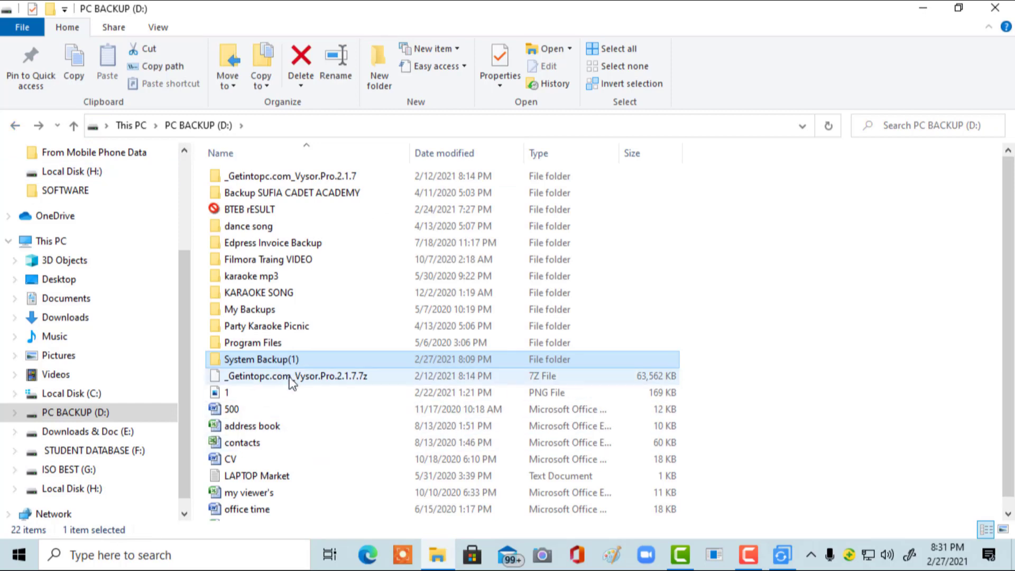
Reopen the System Backup(1) folder, check the backup file's details again and close the Explorer window
double_click(285, 362)
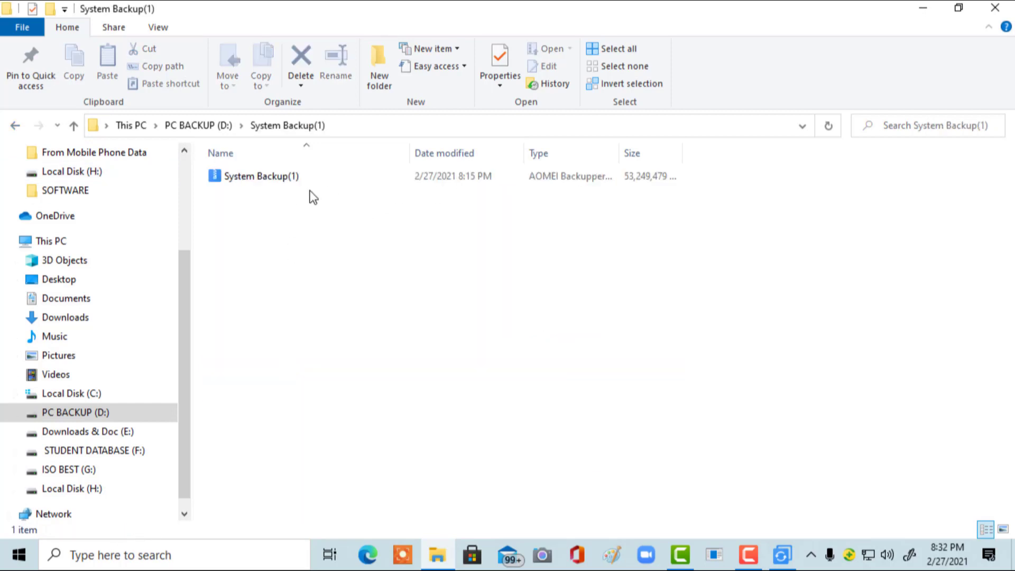
mouse_move(281, 182)
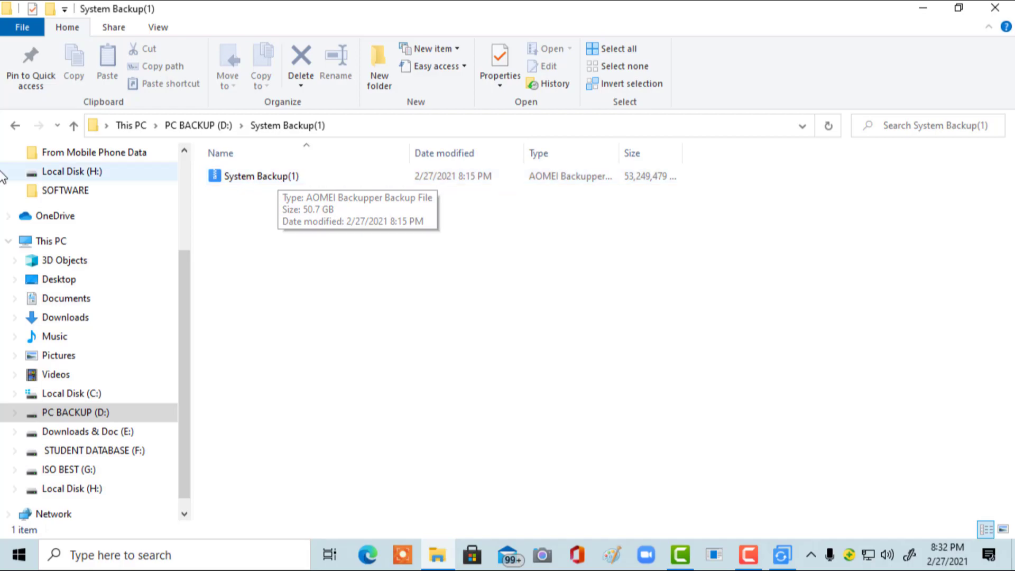
click(15, 127)
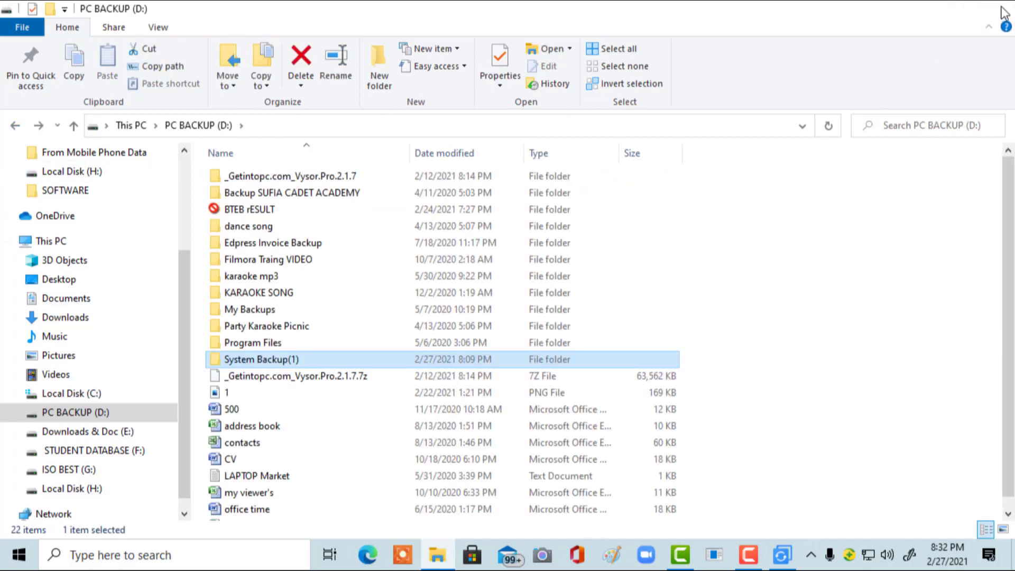
click(992, 8)
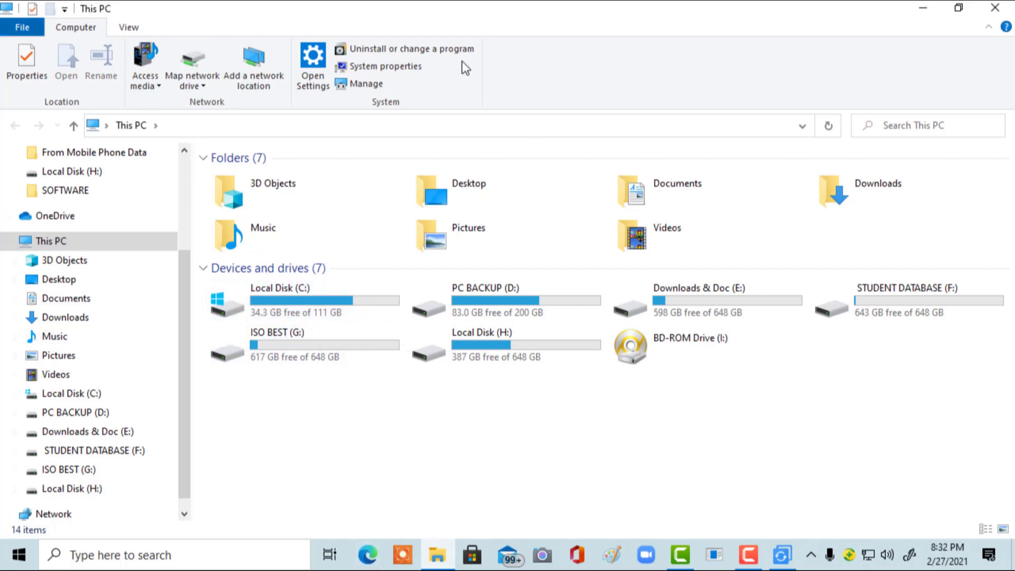
View the contents of PC BACKUP (D:) once more and close the window
double_click(494, 290)
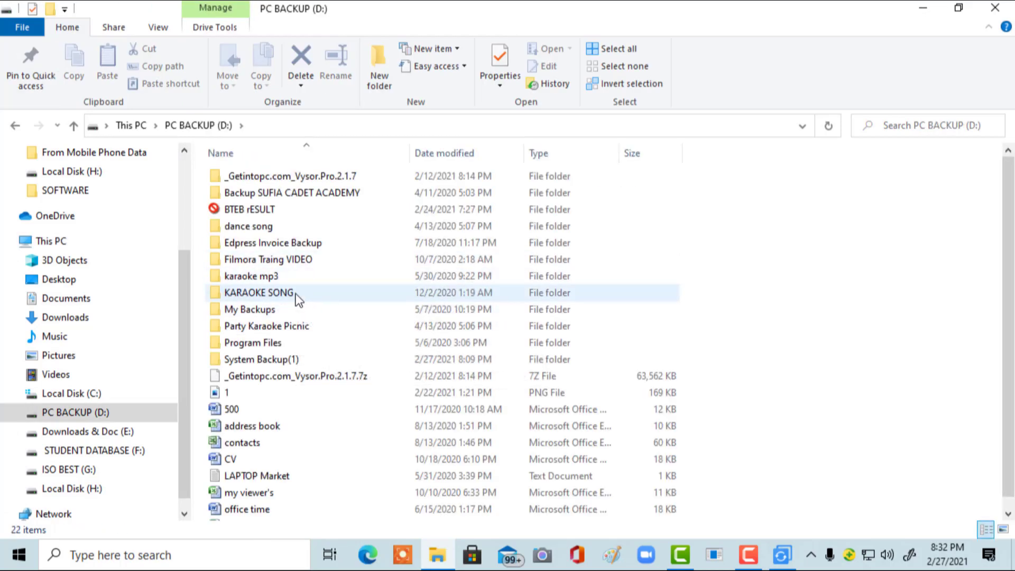
click(988, 10)
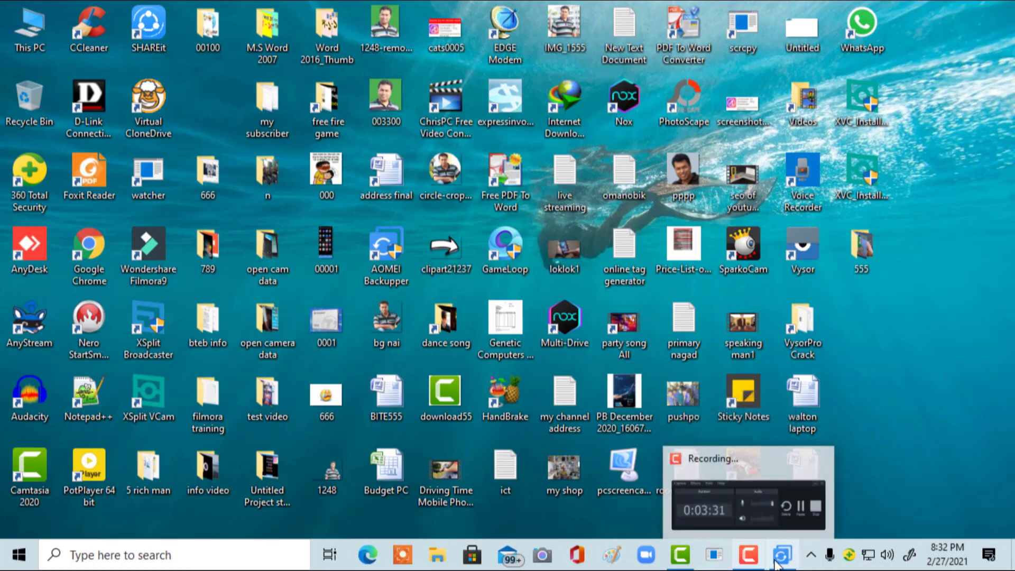
click(752, 561)
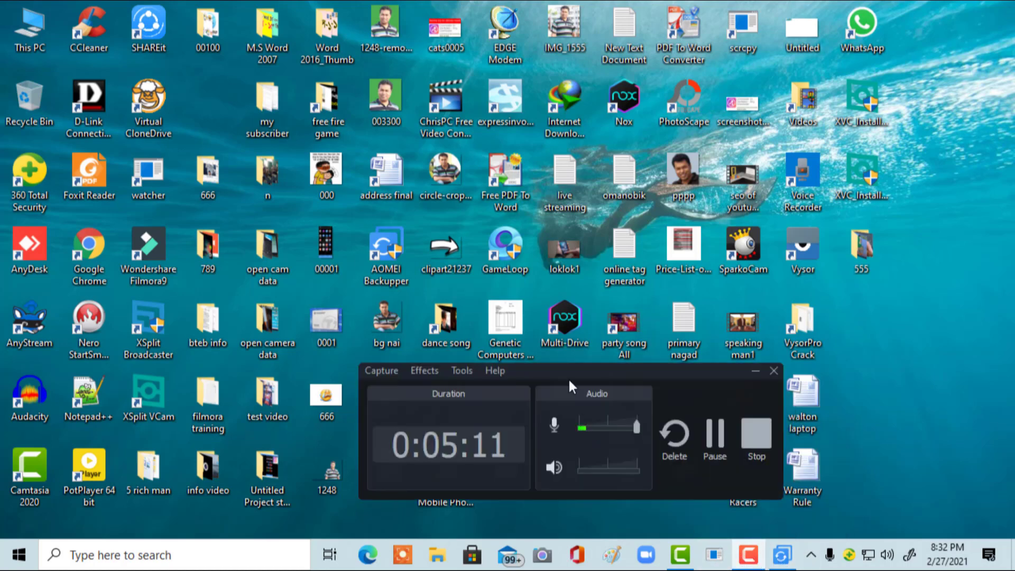